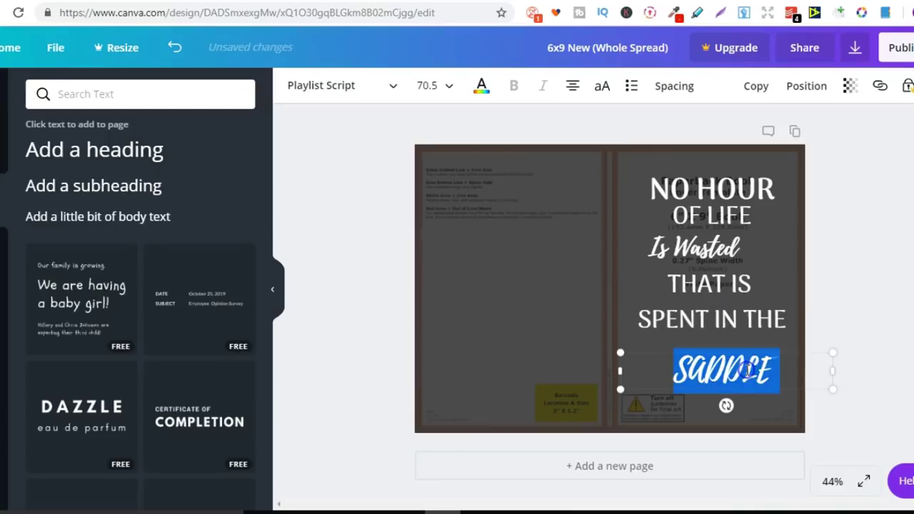
Replace the last quote line with "Saddle", enlarge it to about 107, and place it directly under "SPENT IN THE"
type("Saddle")
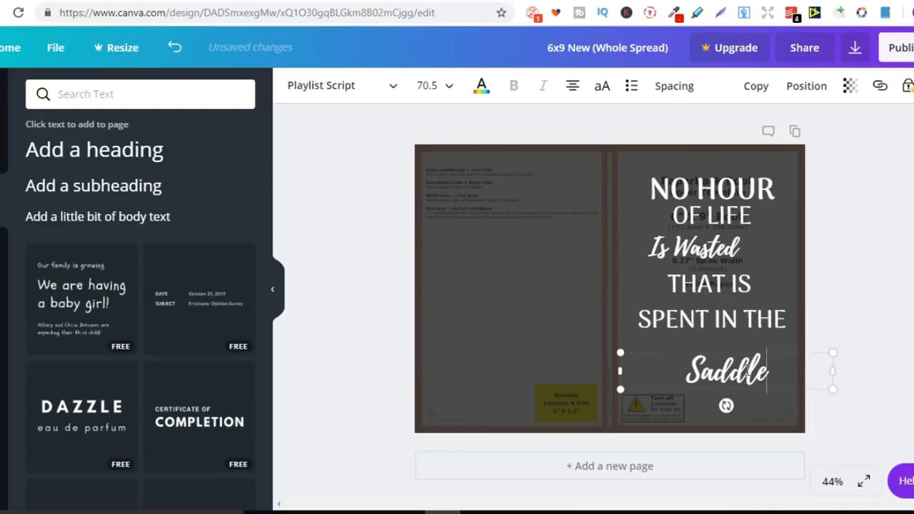
left_click_drag(832, 388, 795, 384)
left_click(843, 327)
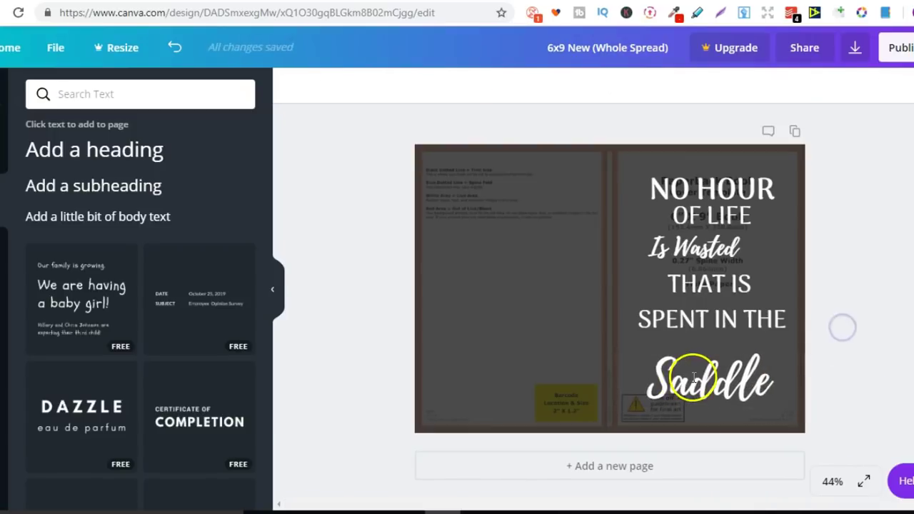
left_click_drag(694, 377, 695, 356)
Enlarge the "Is Wasted" line and centre it among the other quote lines on the front cover
left_click(697, 249)
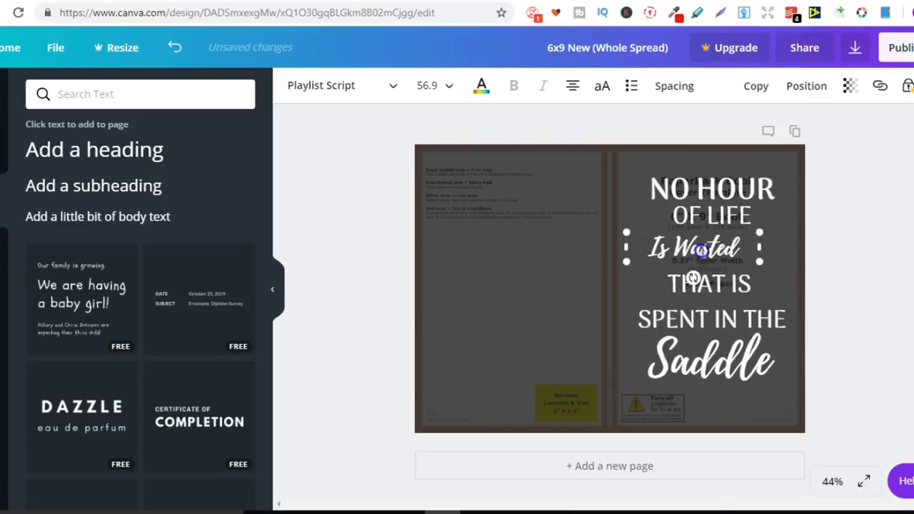
left_click_drag(764, 262, 825, 281)
left_click_drag(775, 248, 759, 245)
Rewrite the top line as "No Hour", set its font to Playlist Script, and enlarge it to about 102
left_click(729, 185)
left_click(730, 185)
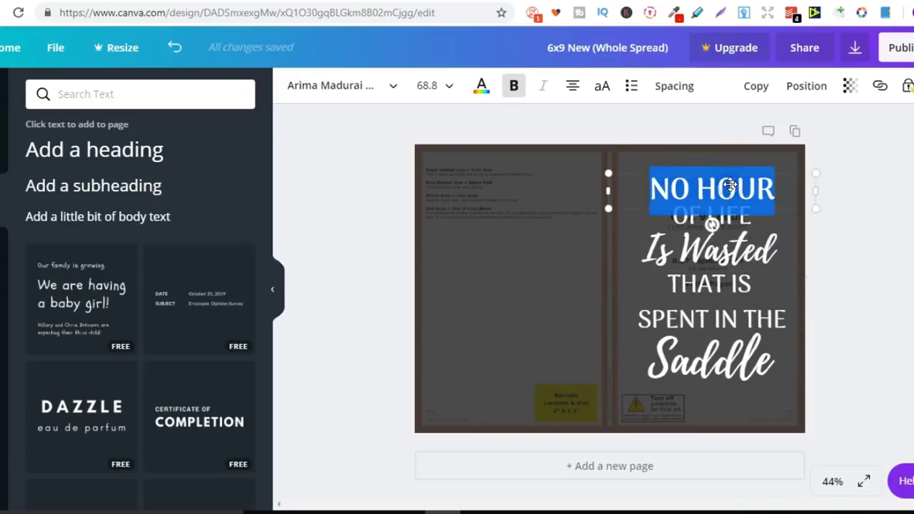
type("No Hour")
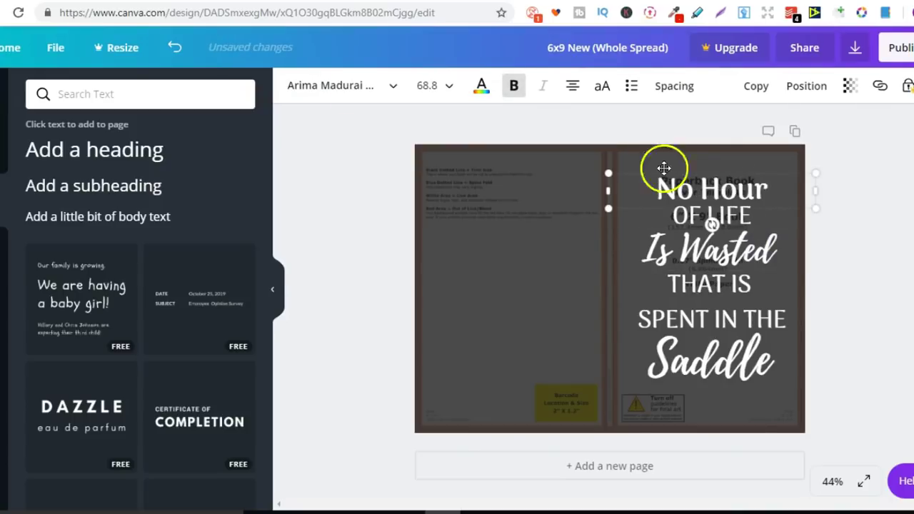
left_click(318, 88)
left_click(341, 200)
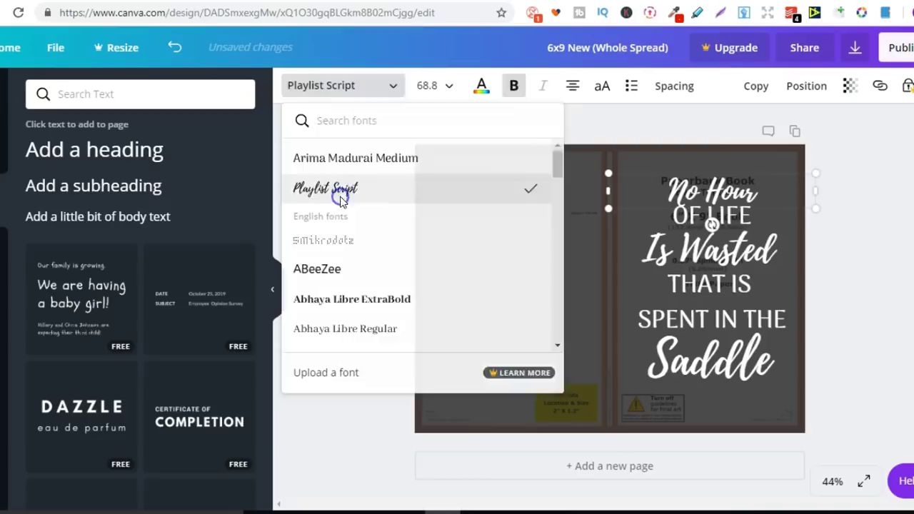
left_click_drag(787, 191, 824, 224)
left_click(884, 200)
Position the "No Hour" line just above "OF LIFE" and nudge "SPENT IN THE" slightly upward
left_click_drag(719, 184, 907, 200)
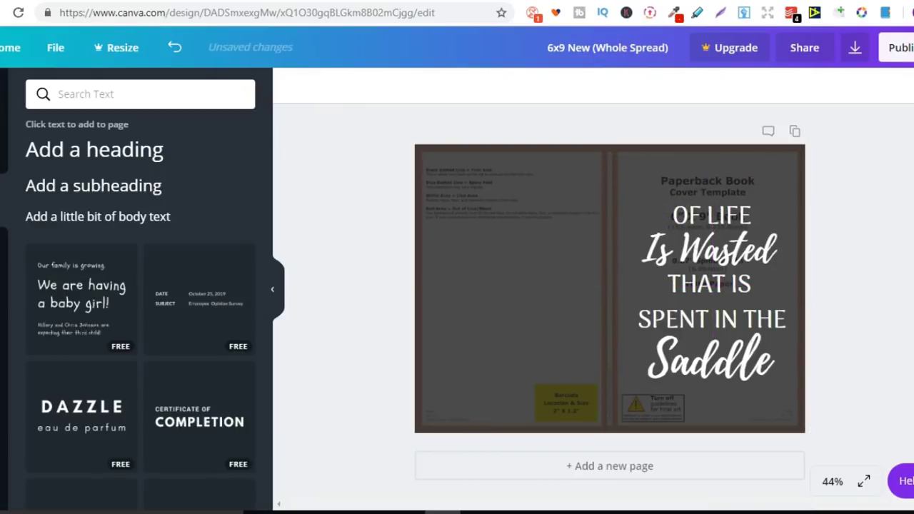
left_click(174, 47)
left_click_drag(698, 177, 698, 172)
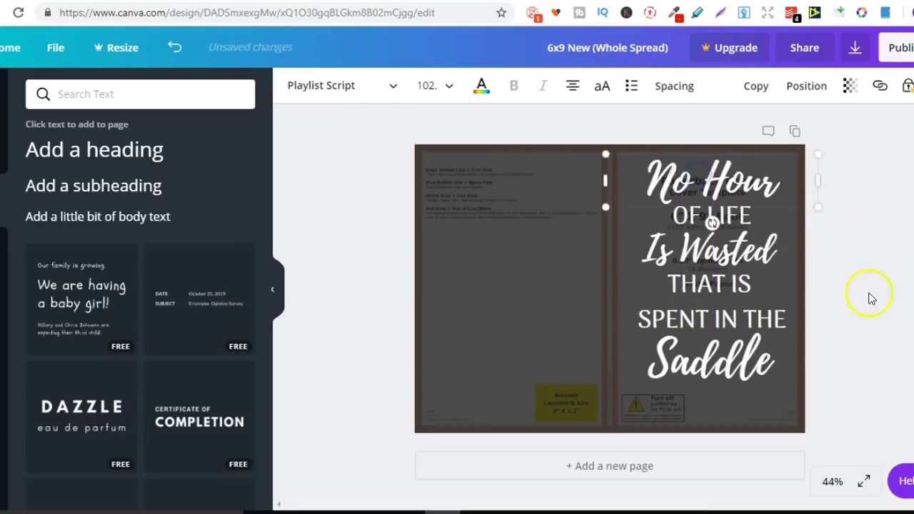
left_click_drag(736, 318, 738, 313)
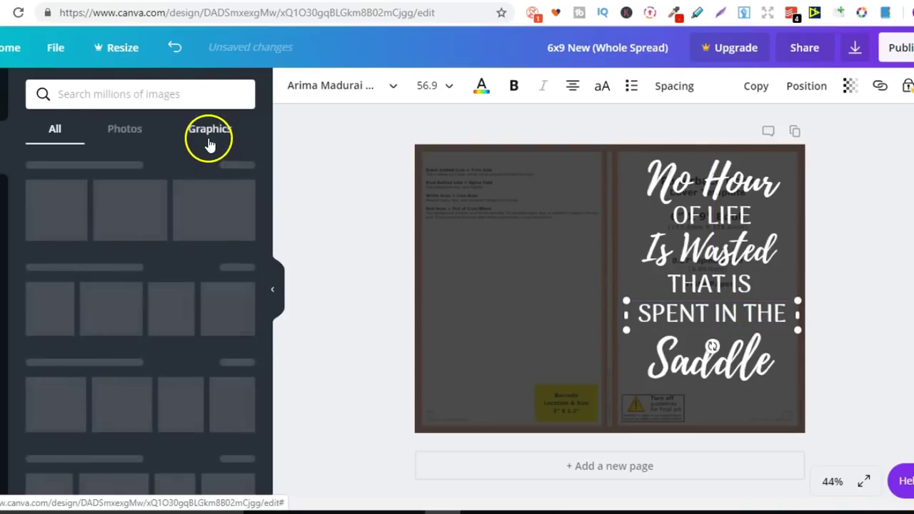
Search the graphics for "horse", insert the free brown running horse, and shrink it onto the lower part of the back cover
left_click(167, 96)
type("horse")
key("Return")
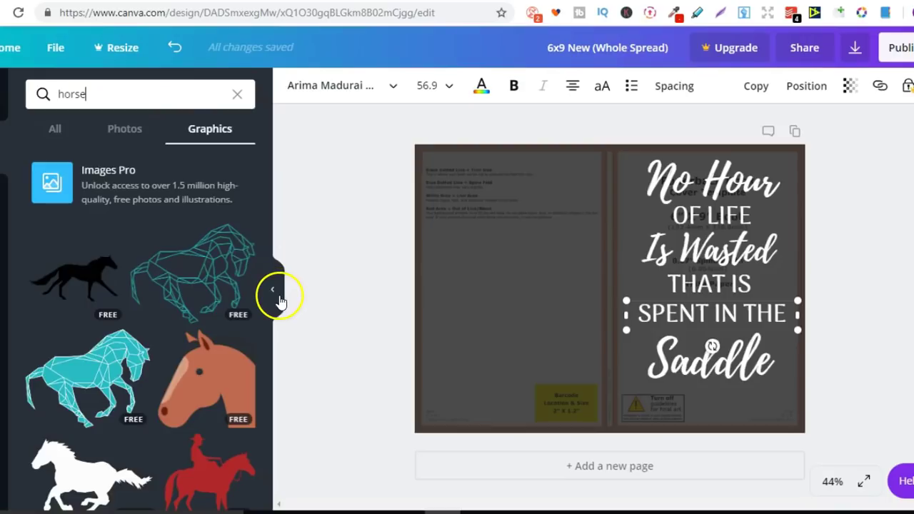
left_click_drag(269, 245, 263, 433)
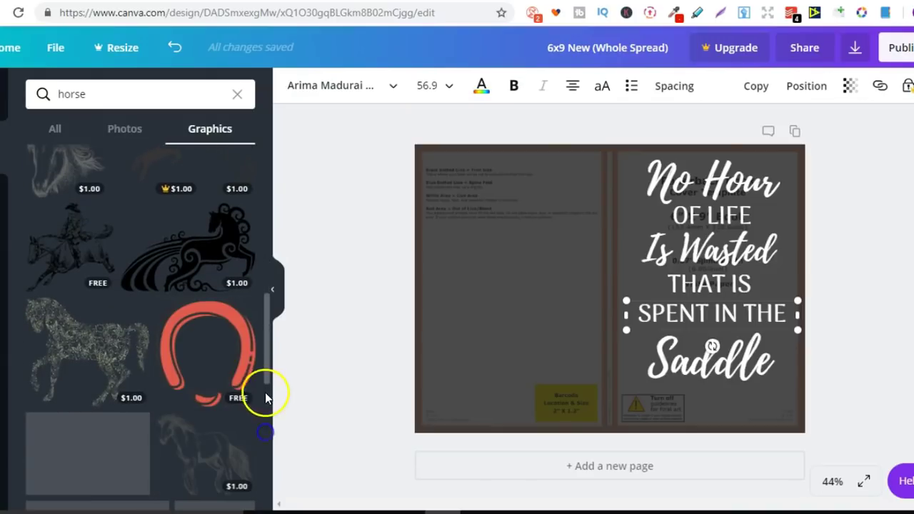
left_click_drag(265, 366, 266, 481)
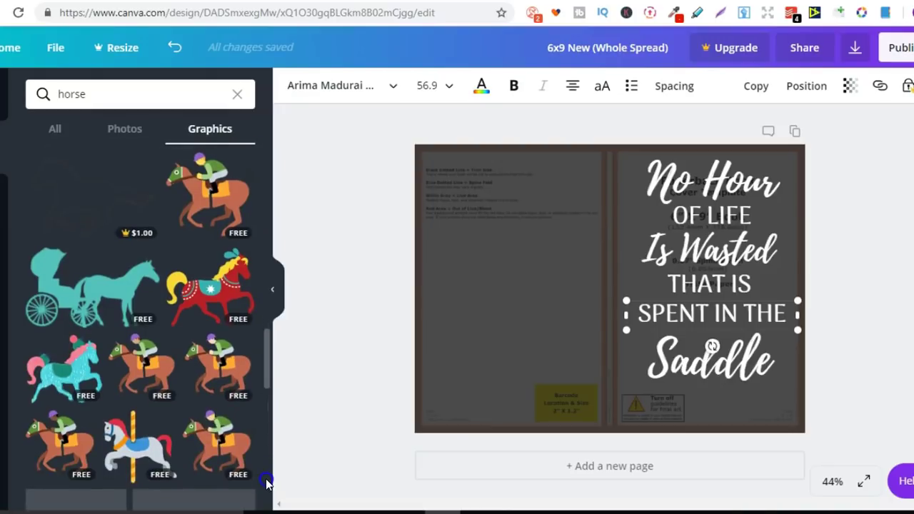
scroll(265, 415, "down", 5)
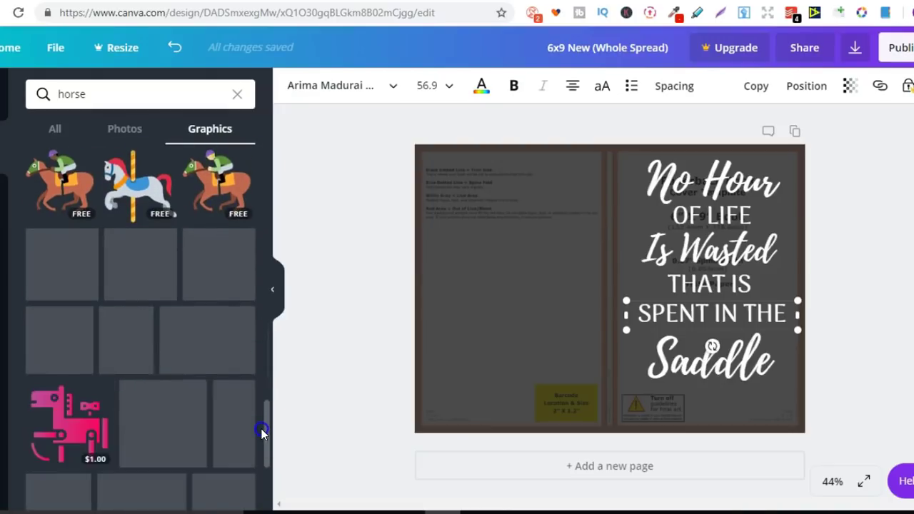
left_click_drag(262, 446, 271, 231)
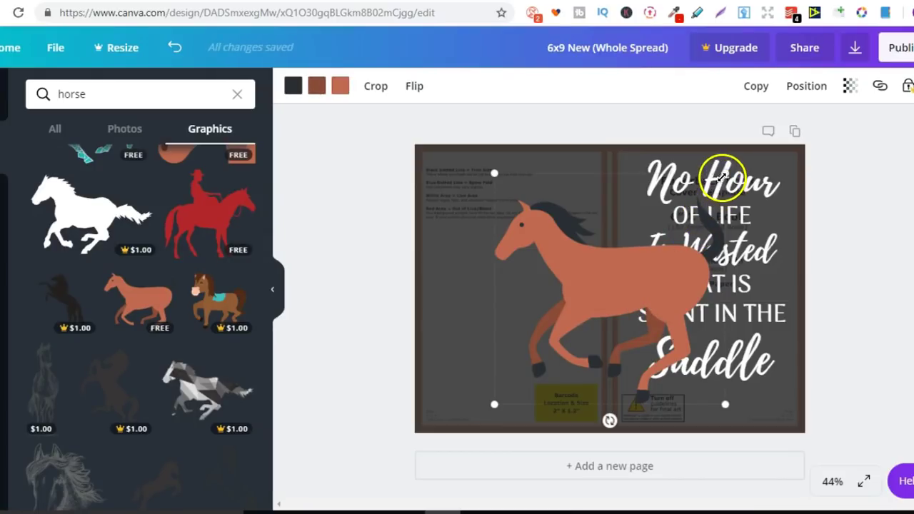
left_click_drag(667, 209, 551, 309)
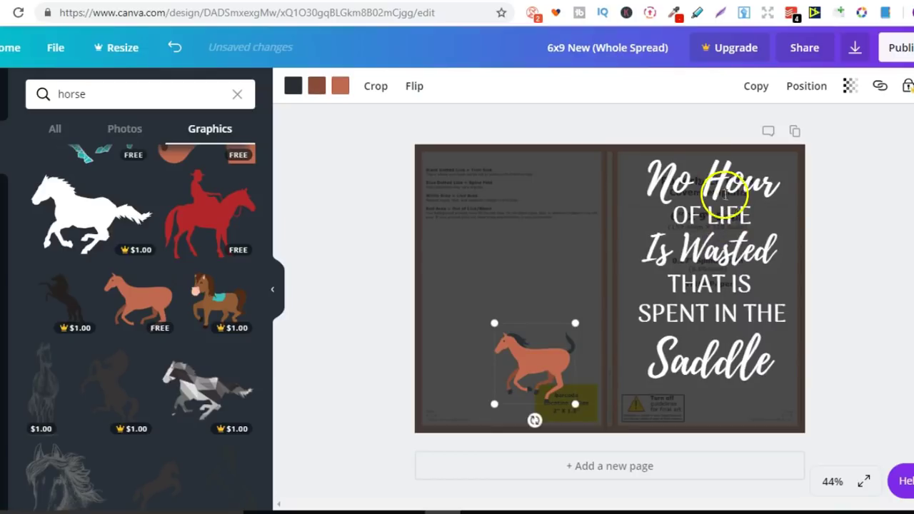
Change the font of the "OF LIFE" line to Bebas Neue
left_click(732, 216)
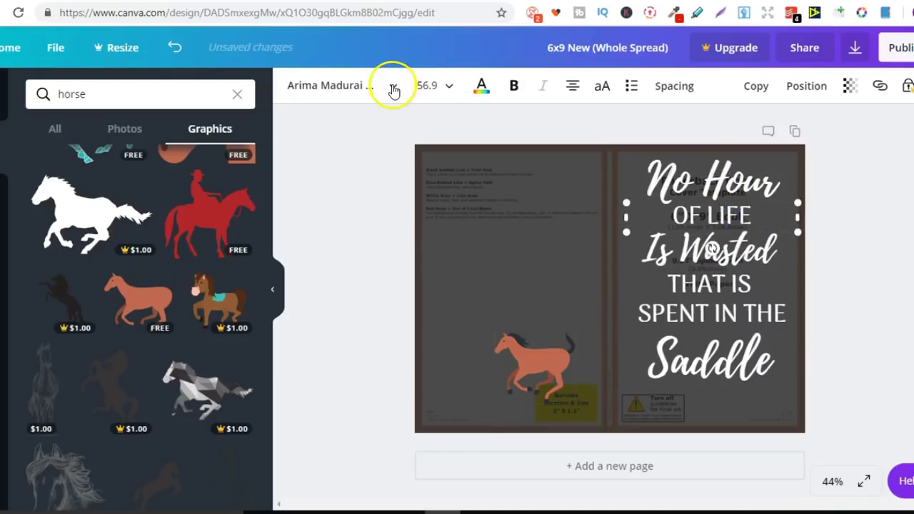
left_click(336, 86)
left_click_drag(561, 163, 545, 335)
left_click_drag(553, 280, 557, 303)
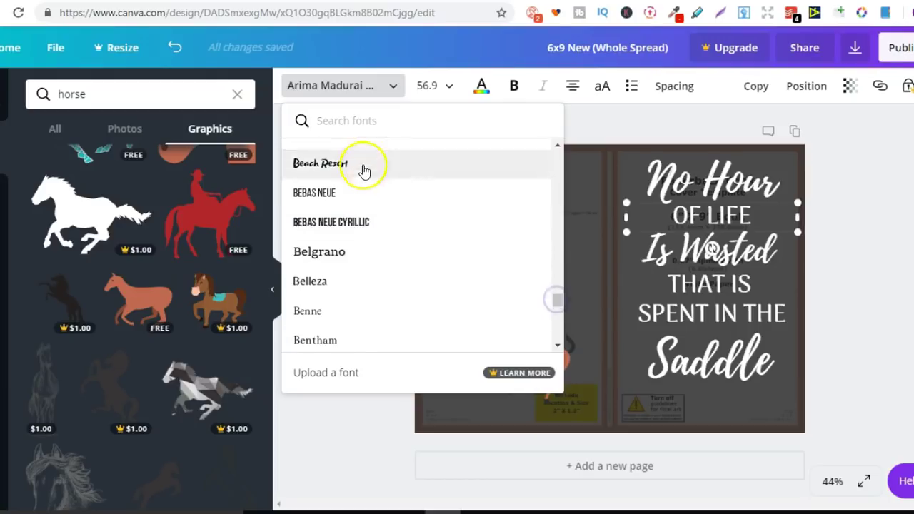
left_click(348, 194)
Change the font of the "THAT IS" and "SPENT IN THE" lines to Bebas Neue
left_click(753, 282)
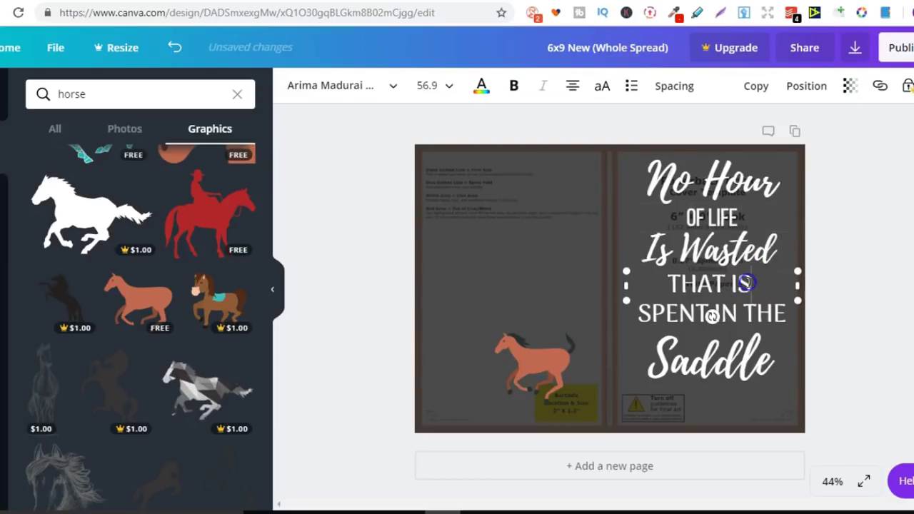
left_click(343, 83)
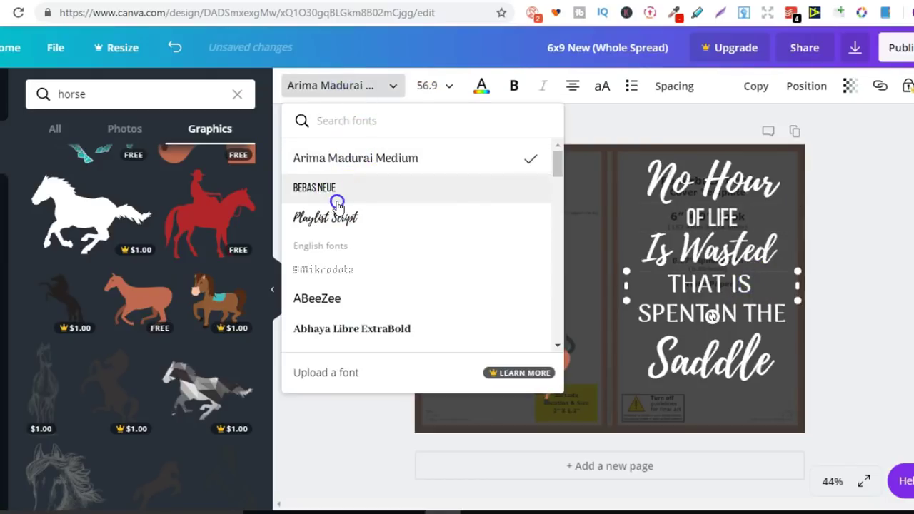
left_click(339, 196)
left_click(881, 278)
left_click(741, 319)
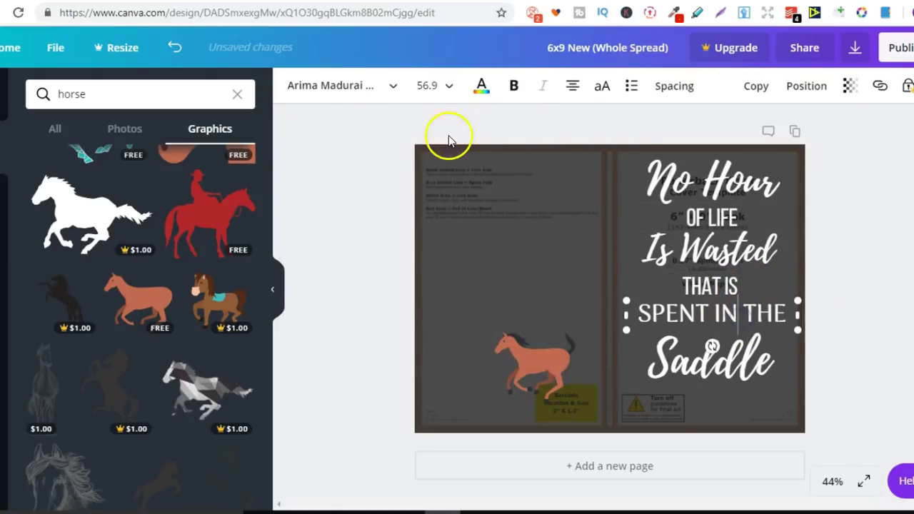
left_click(335, 89)
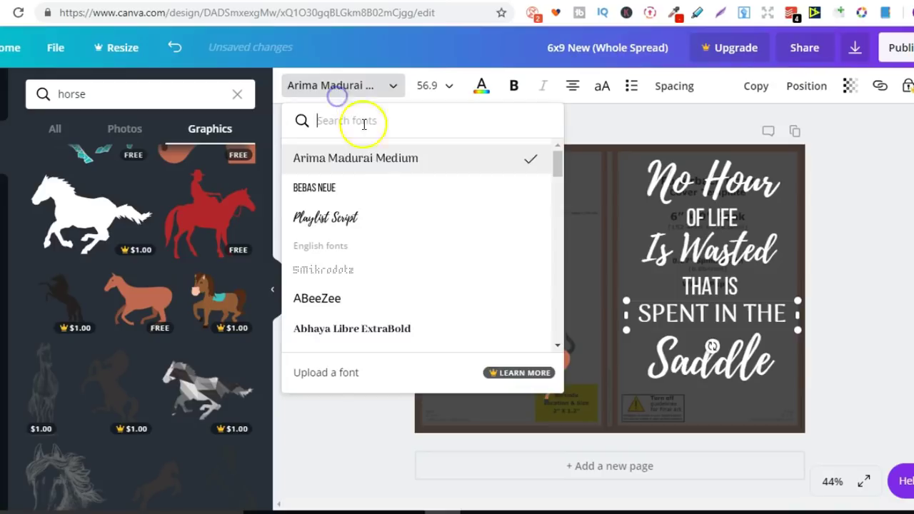
left_click(353, 194)
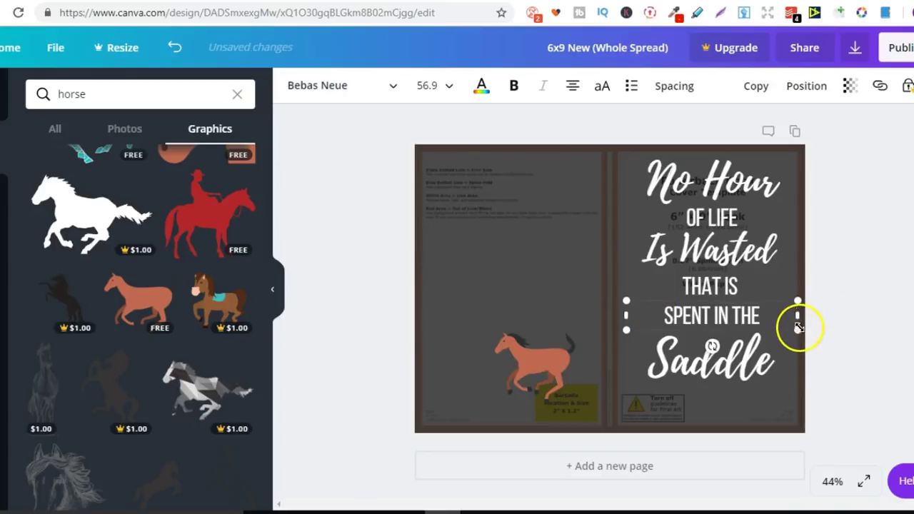
Reduce the "SPENT IN THE" line to size 50.8 and move "THAT IS" and "Is Wasted" further down
left_click_drag(798, 317, 738, 322)
left_click_drag(729, 280, 719, 300)
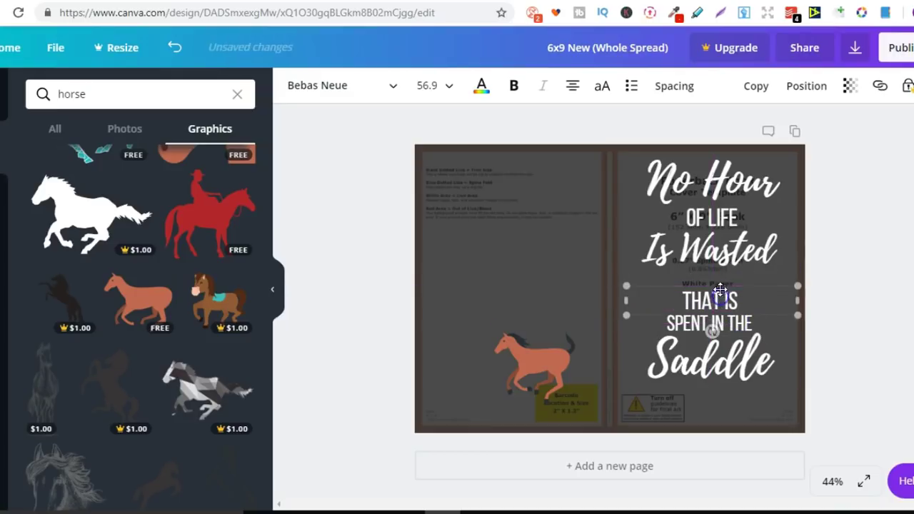
left_click_drag(715, 251, 720, 276)
Tuck "OF LIFE" under the word "Hour", with "No Hour" lowered slightly, and bring "Is Wasted" up close beneath it
left_click_drag(711, 223, 687, 238)
mouse_move(708, 195)
left_mouse_down()
mouse_move(700, 210)
mouse_move(719, 216)
mouse_move(711, 208)
left_mouse_up()
left_click_drag(684, 241, 741, 224)
left_click(697, 241)
left_click_drag(815, 231, 789, 229)
left_click(868, 204)
left_click_drag(743, 211, 758, 211)
left_click_drag(745, 279, 765, 243)
Add "THAT IS" before "SPENT IN THE", fit the text on one line at size 35.4, and place it under "Is Wasted"
left_click_drag(732, 318, 747, 292)
left_click(704, 289)
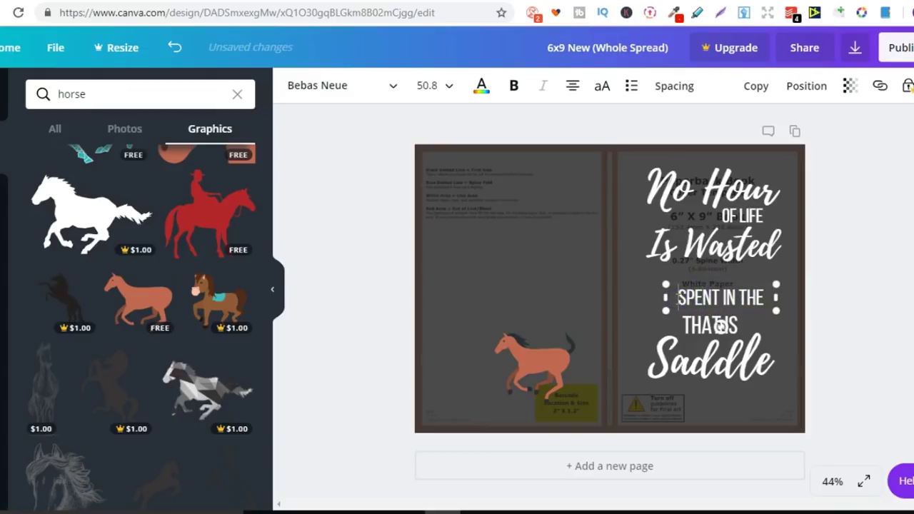
type("THAT IS")
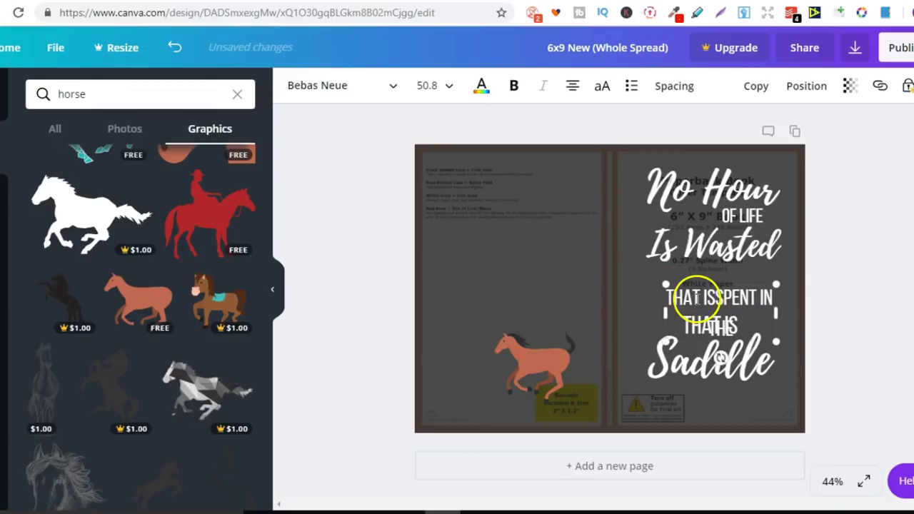
mouse_move(798, 308)
left_mouse_down()
mouse_move(848, 302)
mouse_move(793, 305)
left_mouse_up()
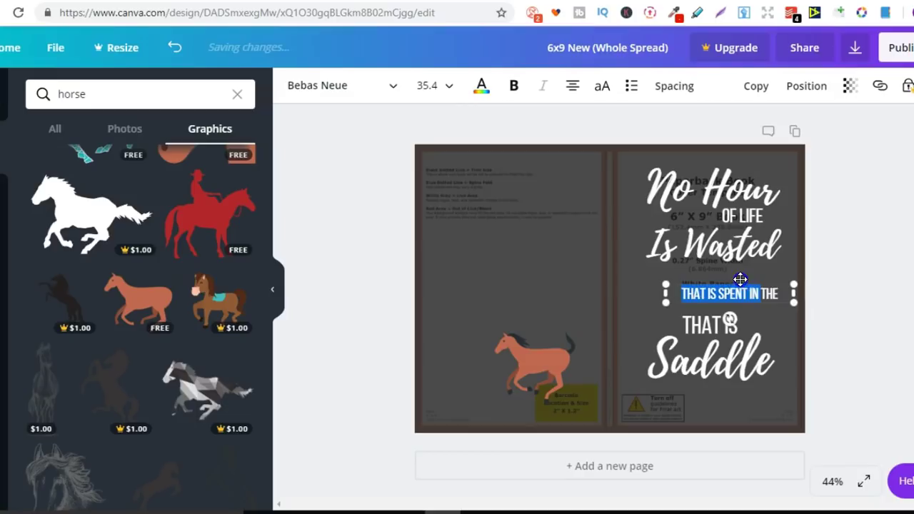
left_click(883, 244)
left_click_drag(706, 299, 675, 280)
Delete the separate "THAT IS" line and move "Saddle" up directly under "THAT IS SPENT IN THE"
left_click(730, 325)
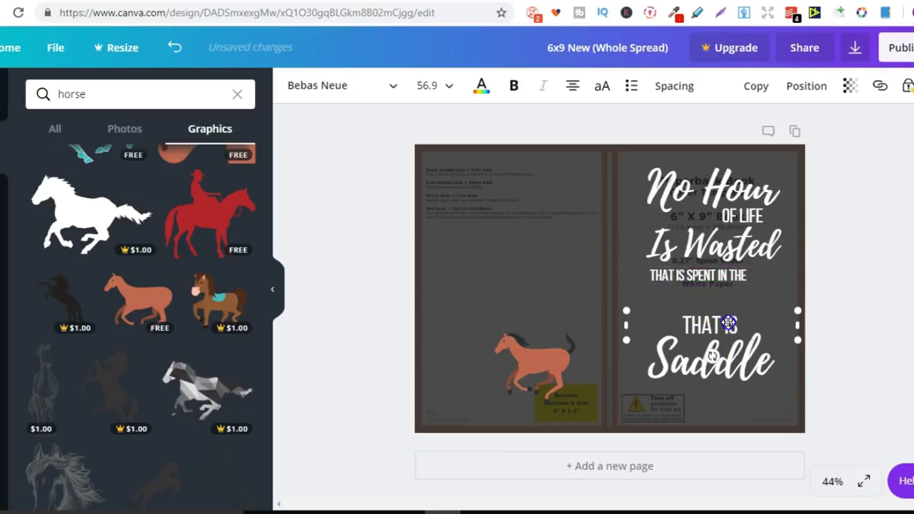
key("Delete")
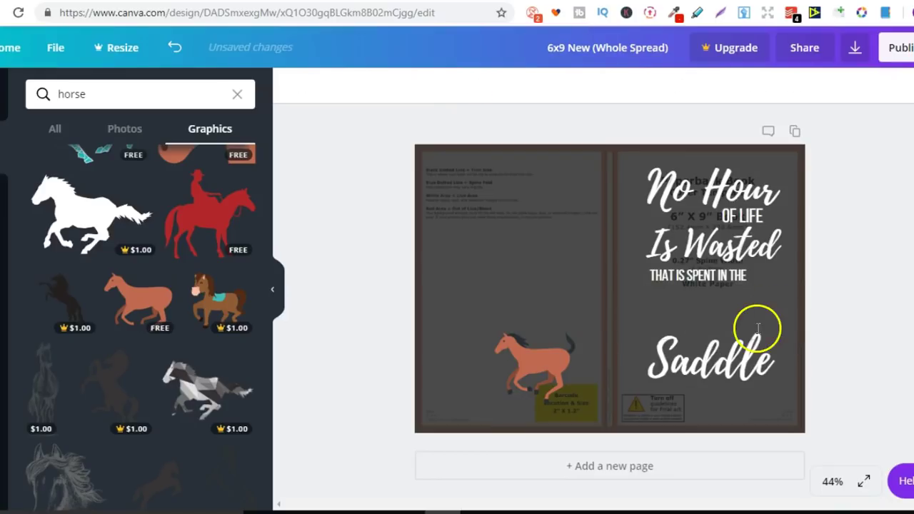
left_click_drag(751, 322, 744, 295)
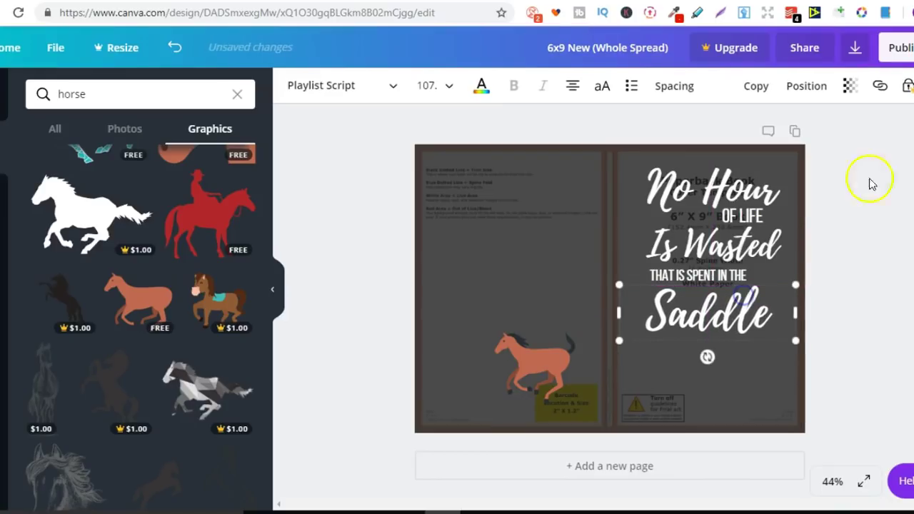
Set the transparency of the dark rectangle covering the template to 100
left_click(505, 207)
left_click(852, 86)
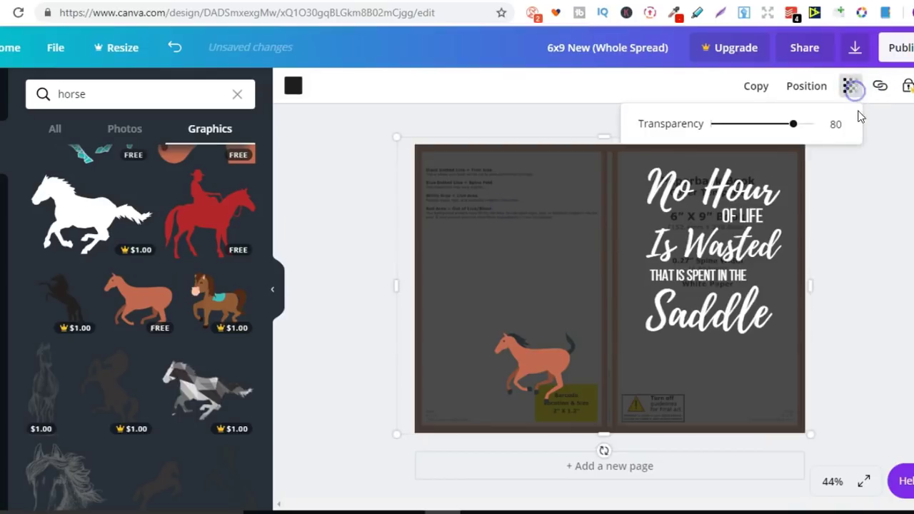
left_click_drag(796, 125, 839, 126)
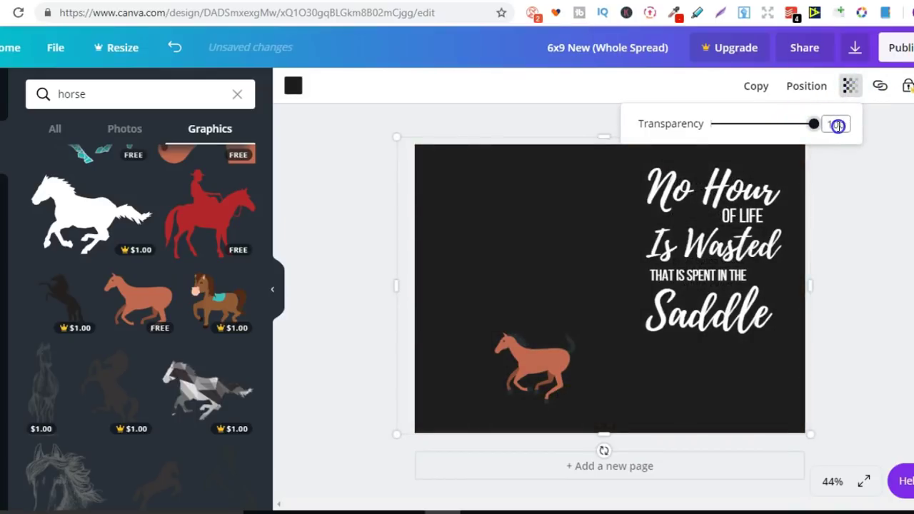
left_click(291, 69)
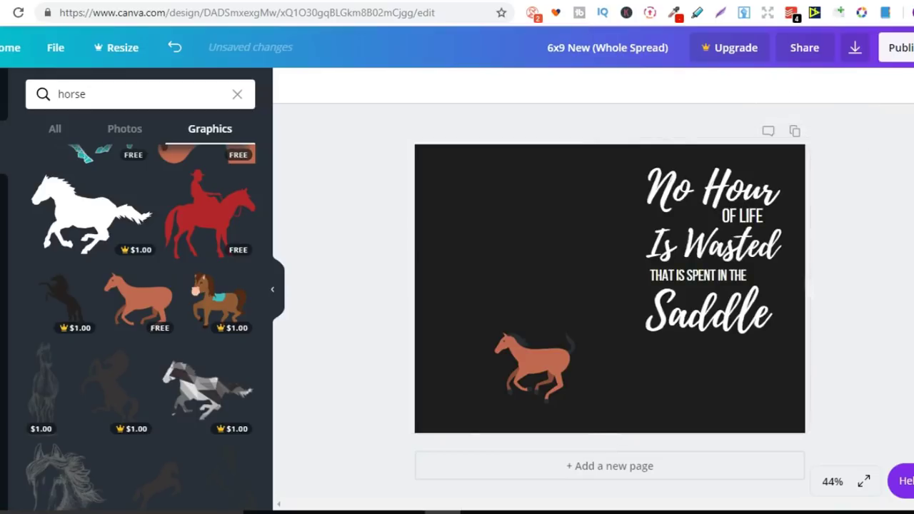
Split "No Hour" into two separate text elements, "No" and "Hour", and shift "Hour" over to sit above "OF LIFE"
left_click(708, 193)
left_click_drag(707, 193, 650, 193)
key("BackSpace")
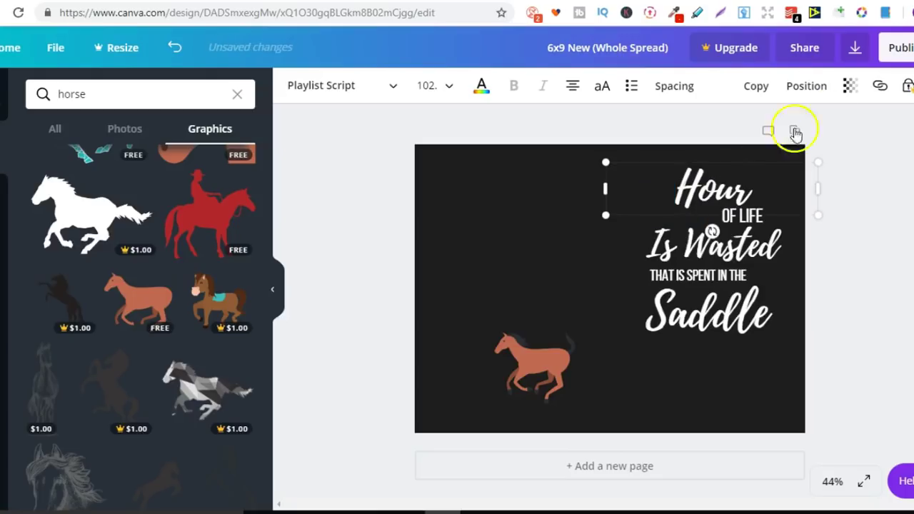
left_click(756, 86)
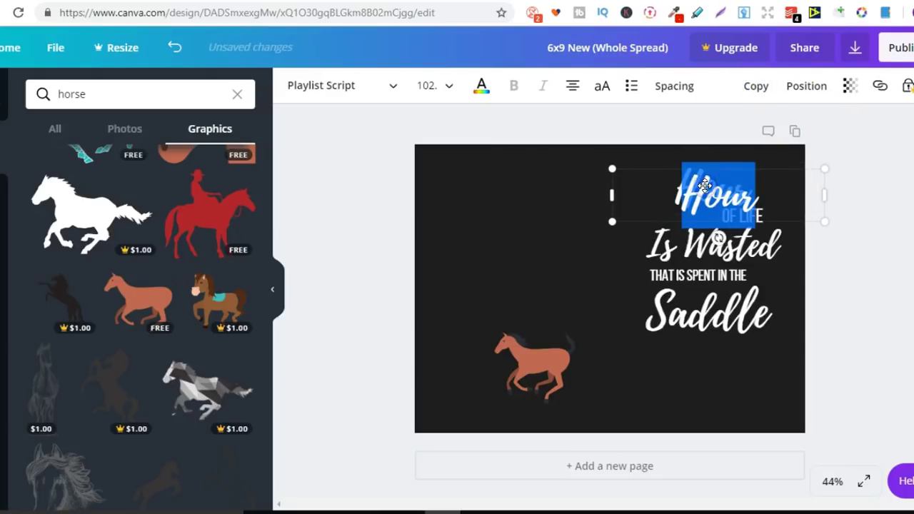
type("Home")
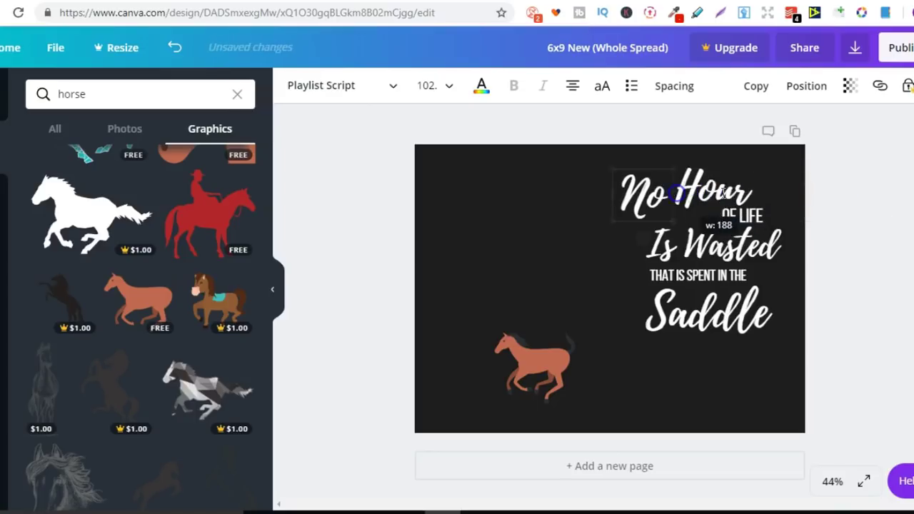
left_click_drag(818, 189, 843, 184)
left_click_drag(676, 190, 755, 188)
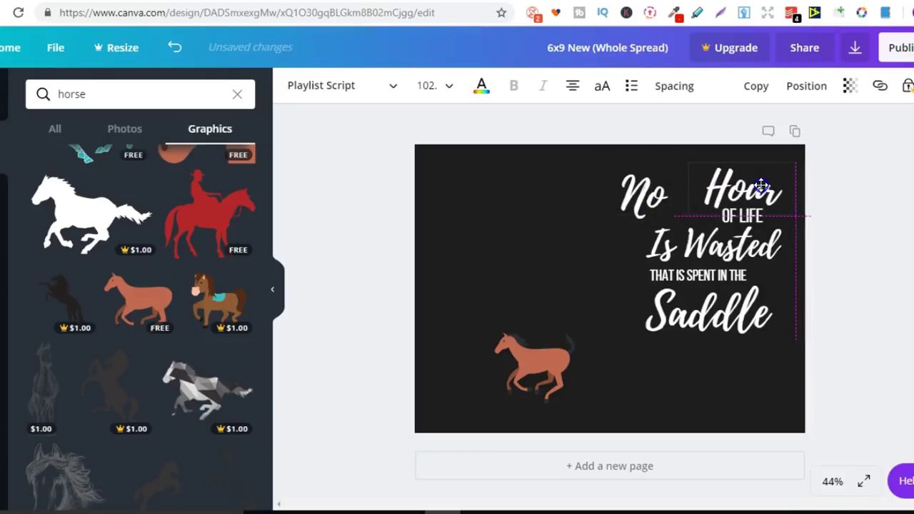
Enlarge "No" to about size 188 and set the dark rectangle's transparency to 84 to reveal the template guides
left_click(661, 199)
left_click_drag(718, 240, 724, 267)
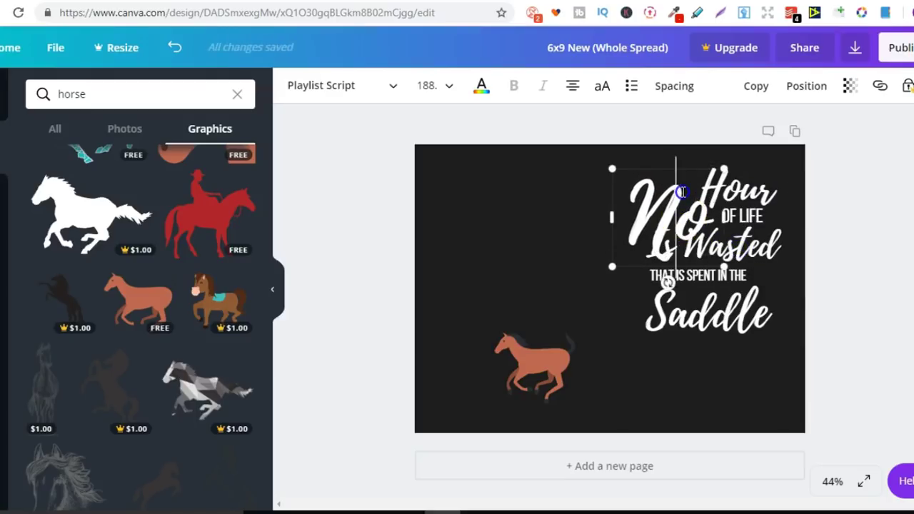
left_click(466, 203)
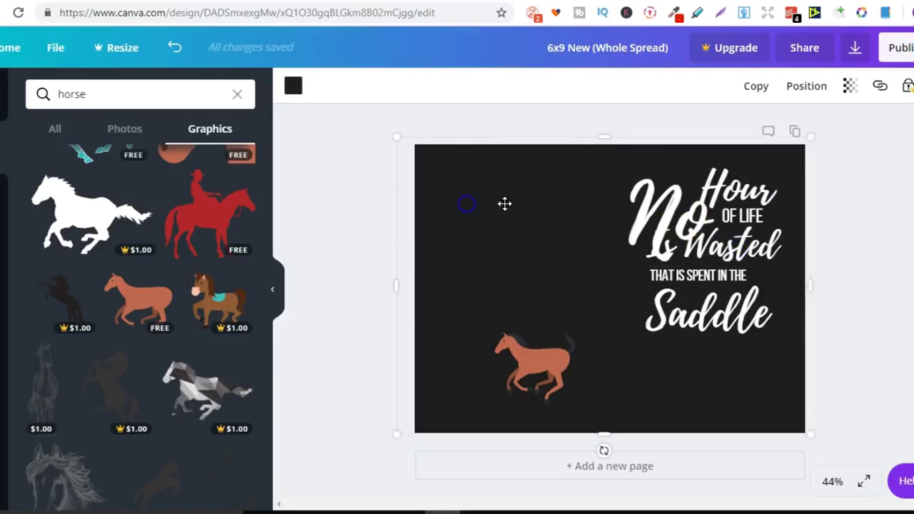
left_click(849, 88)
left_click_drag(810, 125, 800, 125)
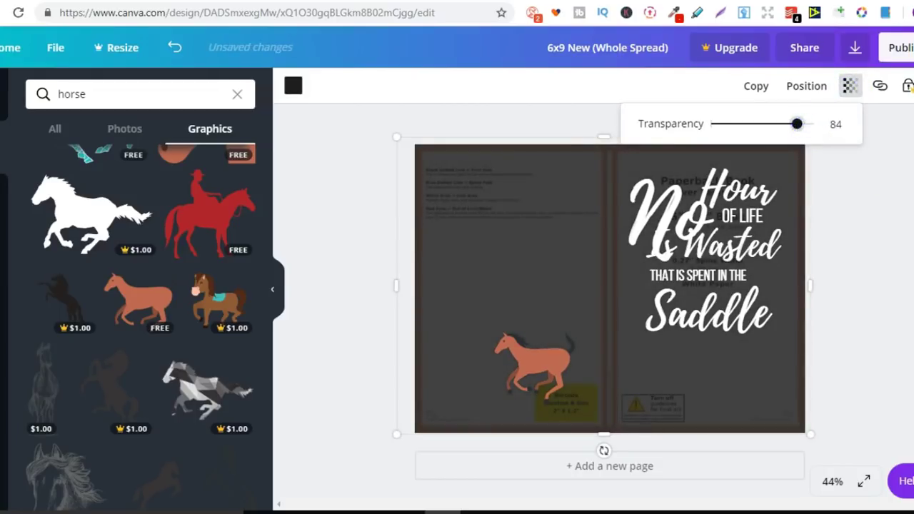
Move "No" up beside "Hour" above "Is Wasted" and reduce it to about size 149
left_click_drag(647, 232, 648, 211)
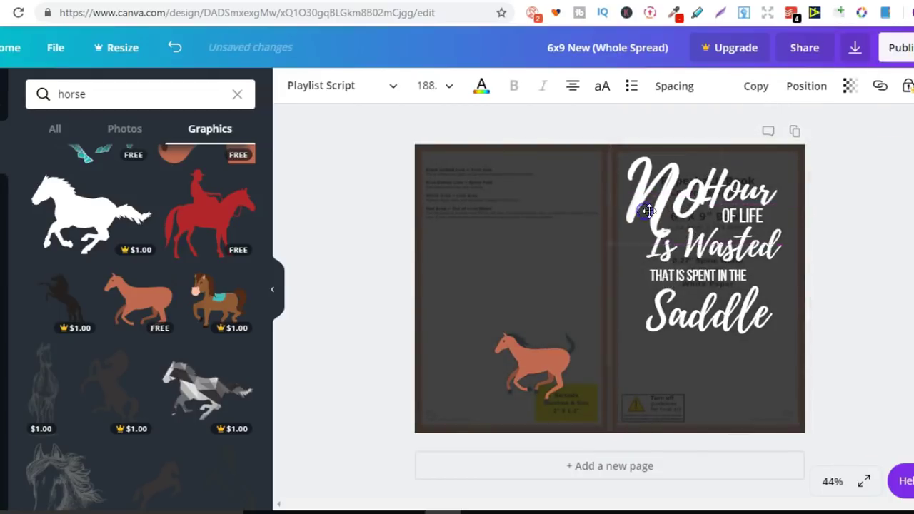
left_click_drag(717, 239, 664, 188)
left_click(745, 241)
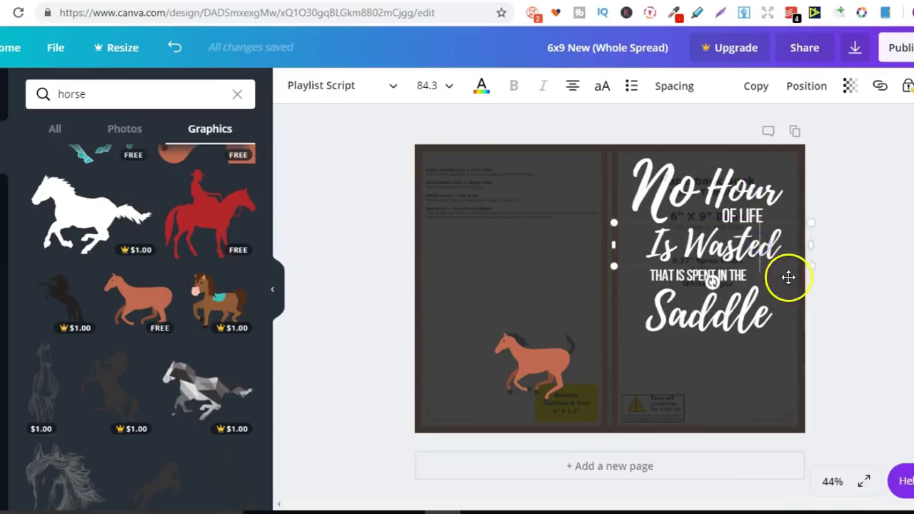
left_click(888, 276)
Shrink "THAT IS SPENT IN THE" to size 30.6, centre it under "Is Wasted", and nudge "Saddle" into line beneath it
left_click(749, 275)
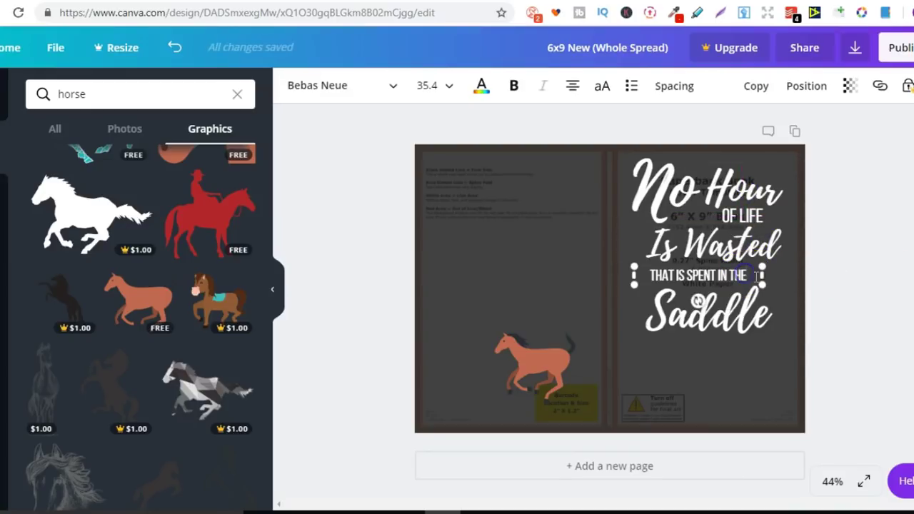
left_click_drag(759, 283, 743, 282)
left_click_drag(688, 274, 702, 272)
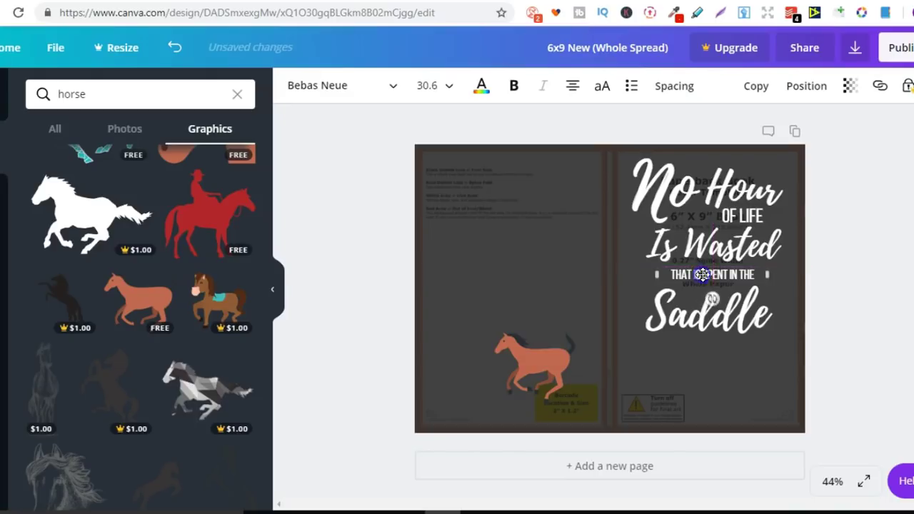
left_click_drag(735, 306, 732, 305)
Move the horse graphic onto the front cover under "Saddle" and enlarge it there
left_click_drag(531, 356, 701, 371)
left_click_drag(749, 340, 772, 330)
left_click_drag(721, 355, 719, 358)
Set the dark rectangle's transparency back to 100 to hide the template
left_click(531, 239)
left_click(849, 85)
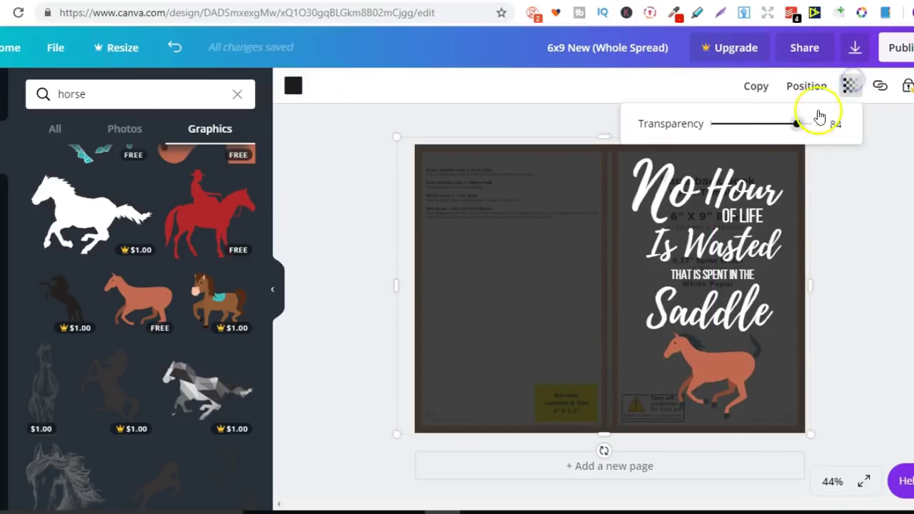
left_click_drag(798, 124, 874, 124)
left_click(899, 241)
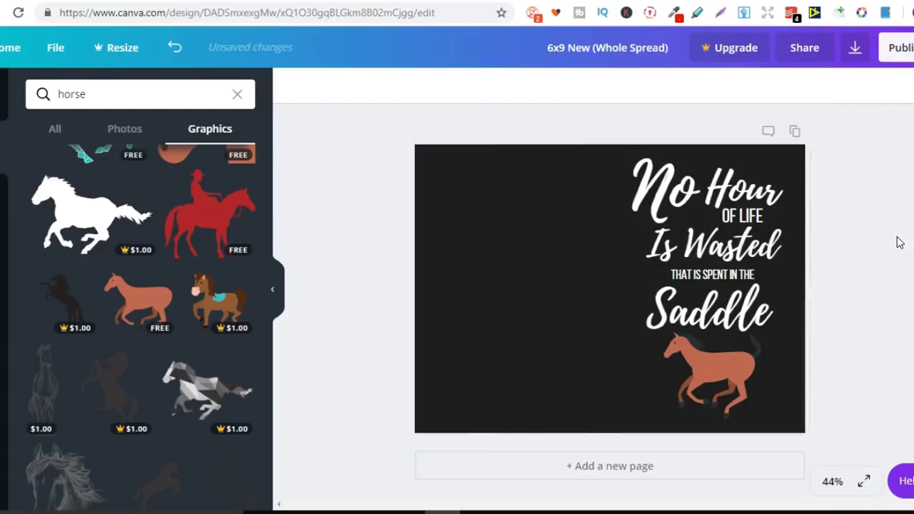
left_click(884, 250)
Shrink the horse graphic slightly so it sits clear below "Saddle"
left_click(765, 354)
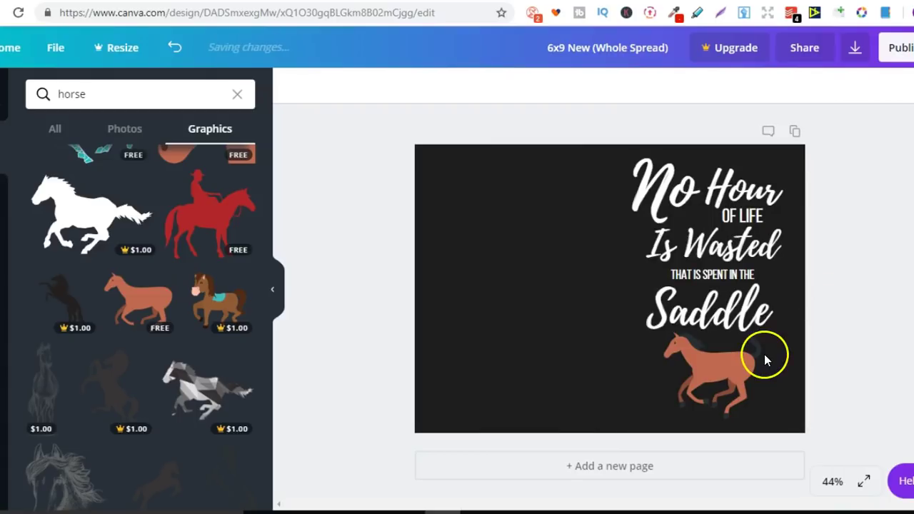
left_click(735, 358)
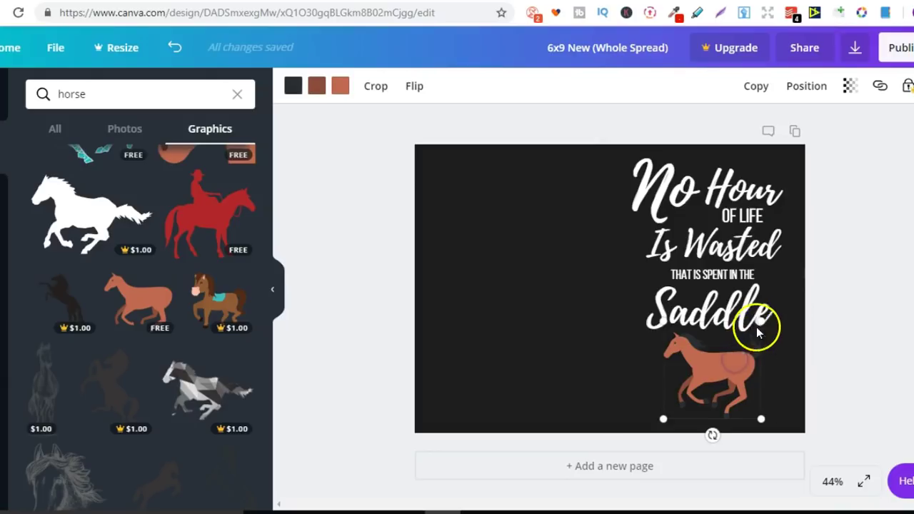
left_click_drag(759, 323, 754, 331)
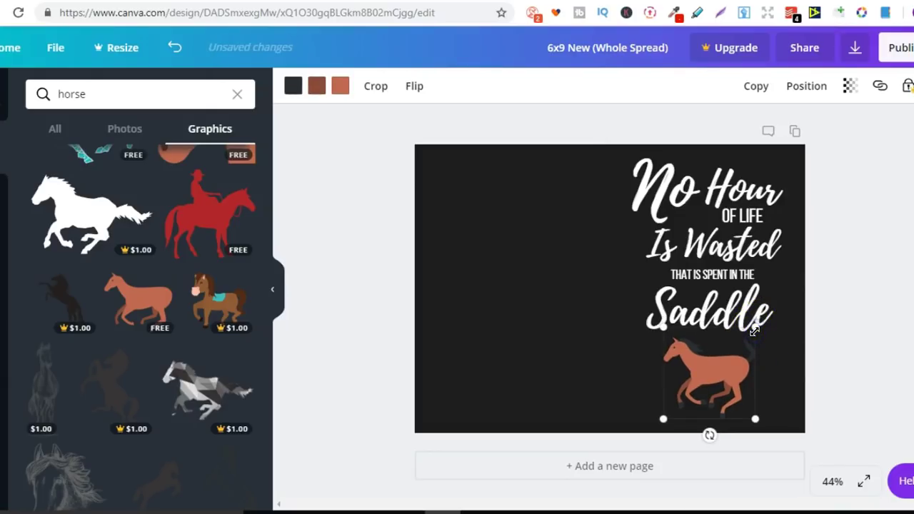
left_click(873, 235)
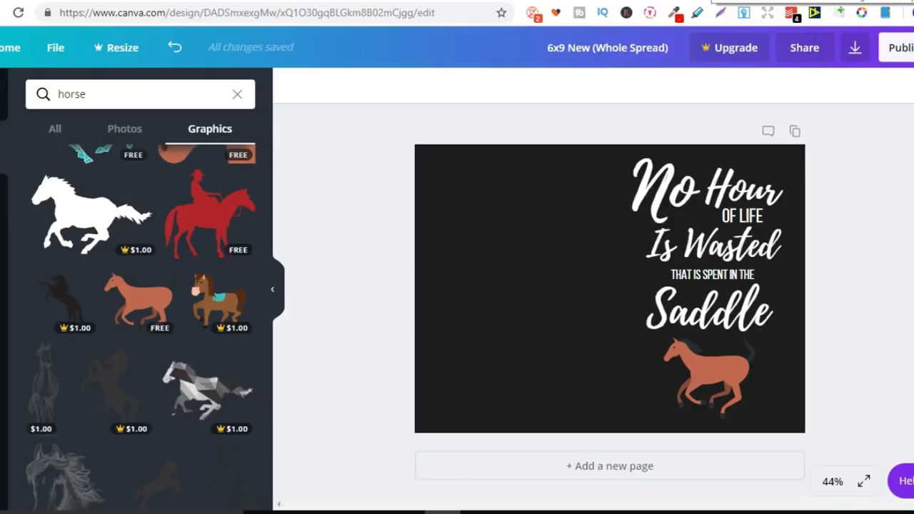
Rotate "No" counter-clockwise, reduce it to about size 126, and move it in close to "Hour"
left_click(655, 180)
left_click_drag(659, 242, 682, 240)
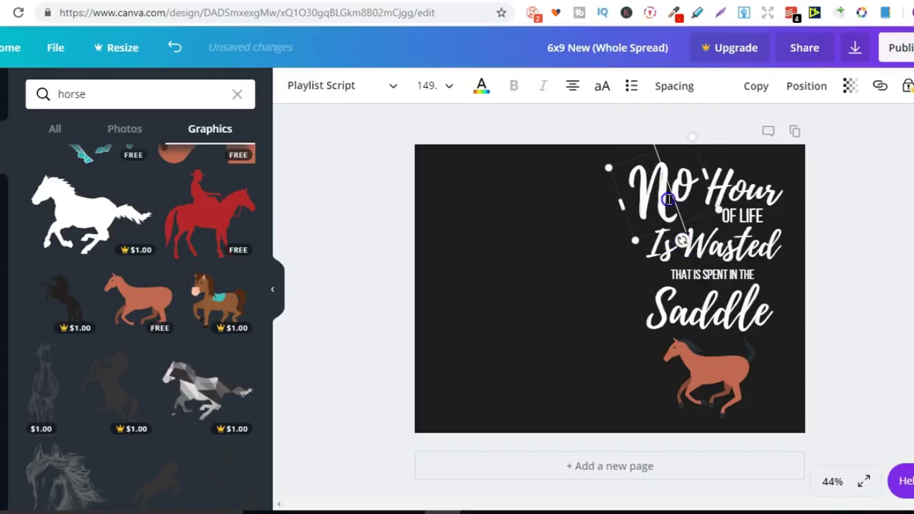
left_click(907, 187)
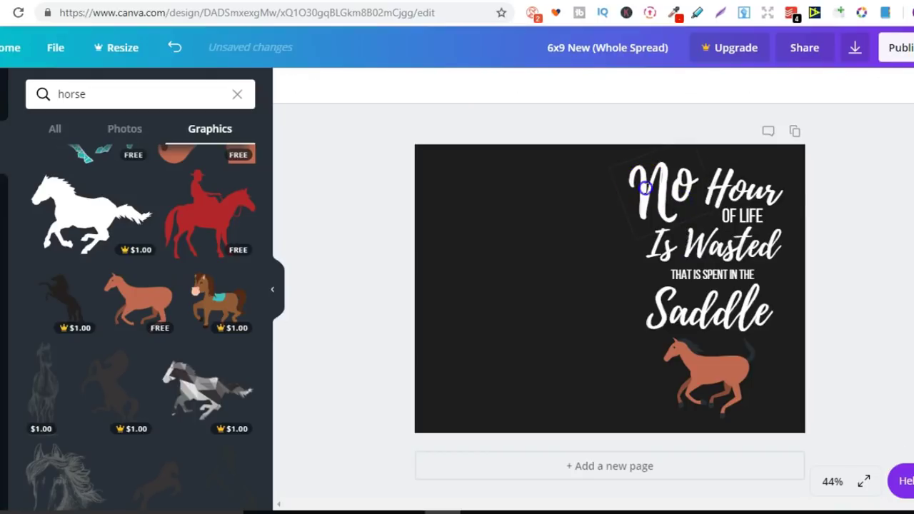
left_click(645, 187)
mouse_move(704, 191)
left_mouse_down()
mouse_move(728, 208)
mouse_move(707, 206)
left_mouse_up()
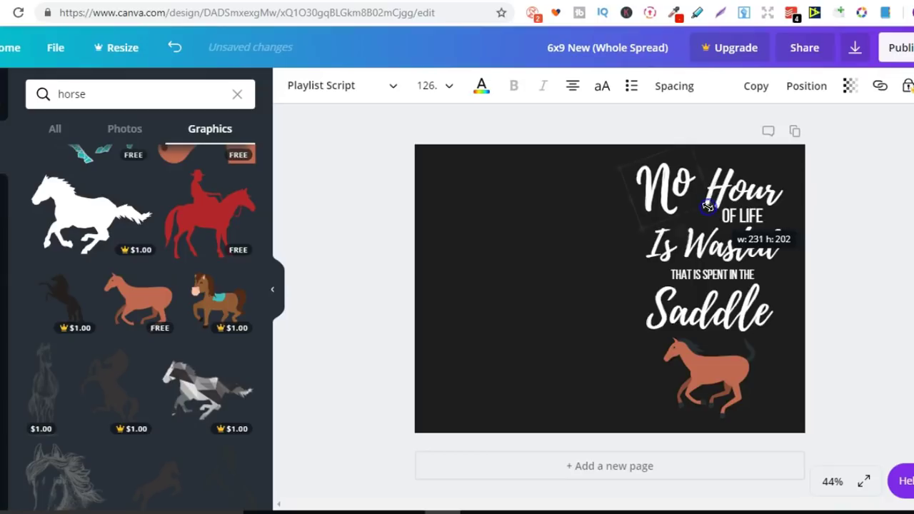
mouse_move(700, 173)
left_mouse_down()
mouse_move(684, 174)
mouse_move(686, 185)
left_mouse_up()
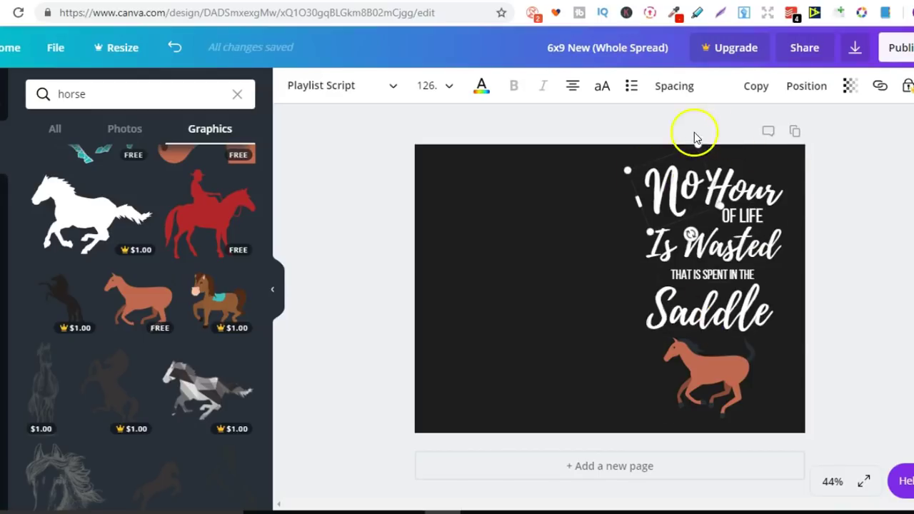
left_click(905, 201)
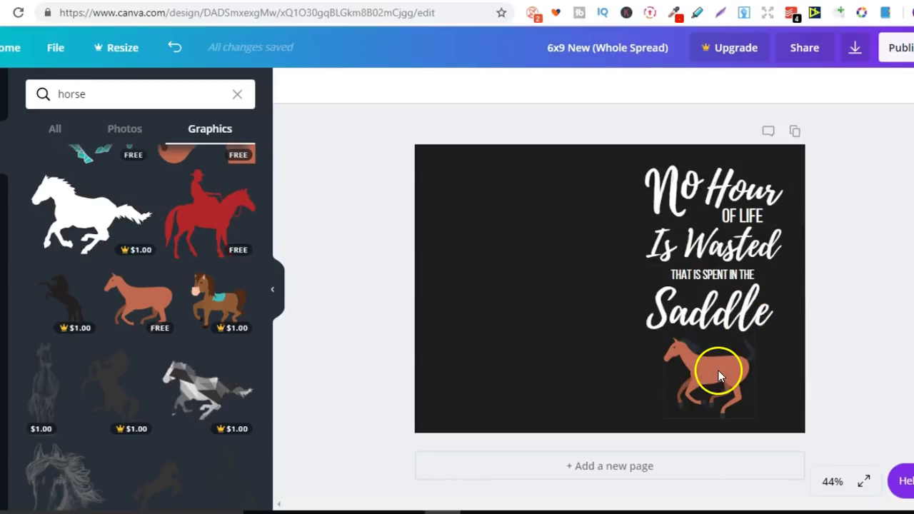
Lower the dark rectangle's upper edge, delete the exposed template image, and stretch the rectangle back over the whole page
left_click(572, 221)
left_click_drag(603, 138, 569, 157)
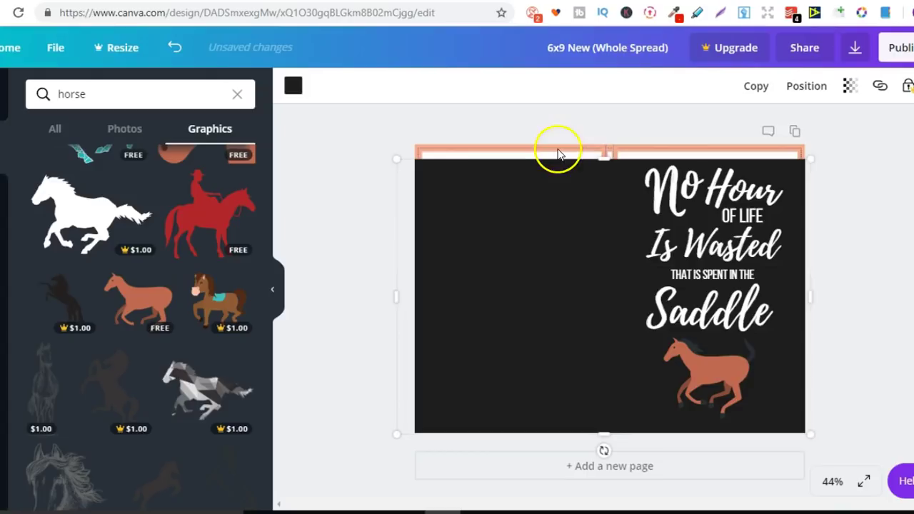
left_click(558, 150)
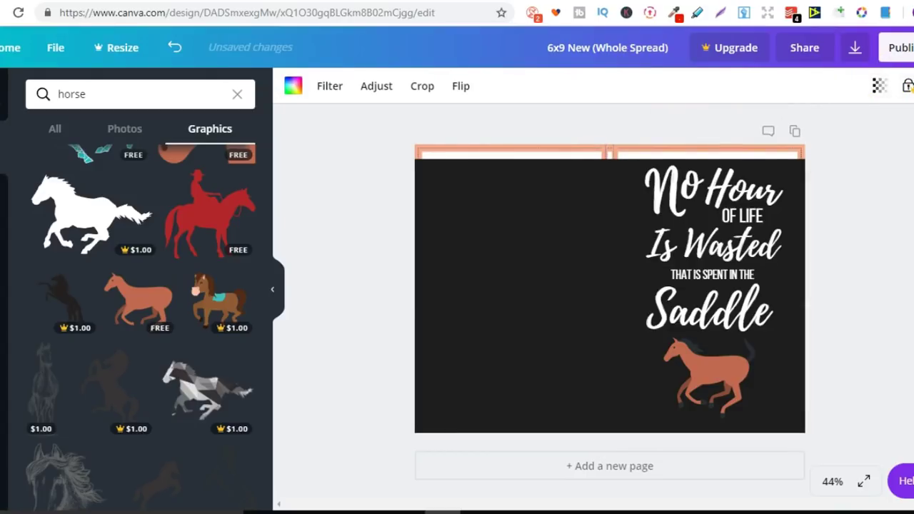
key("Escape")
left_click(605, 150)
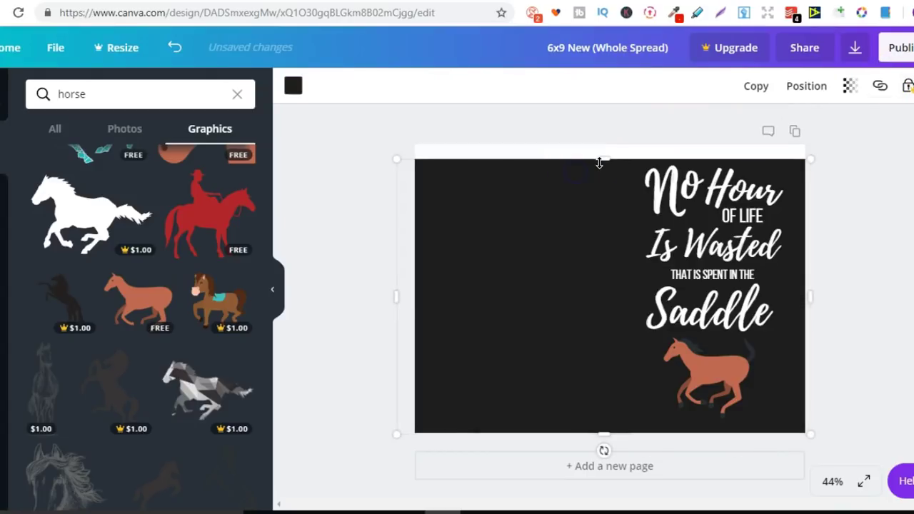
left_click_drag(600, 159, 600, 145)
Duplicate the horse graphic and place the copy on the back cover, enlarged to nearly fill its width
left_click(695, 356)
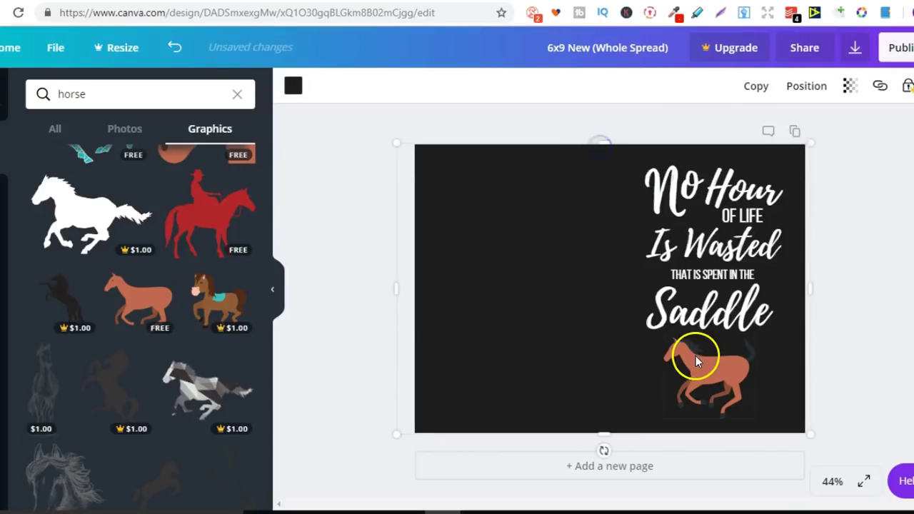
left_click(755, 89)
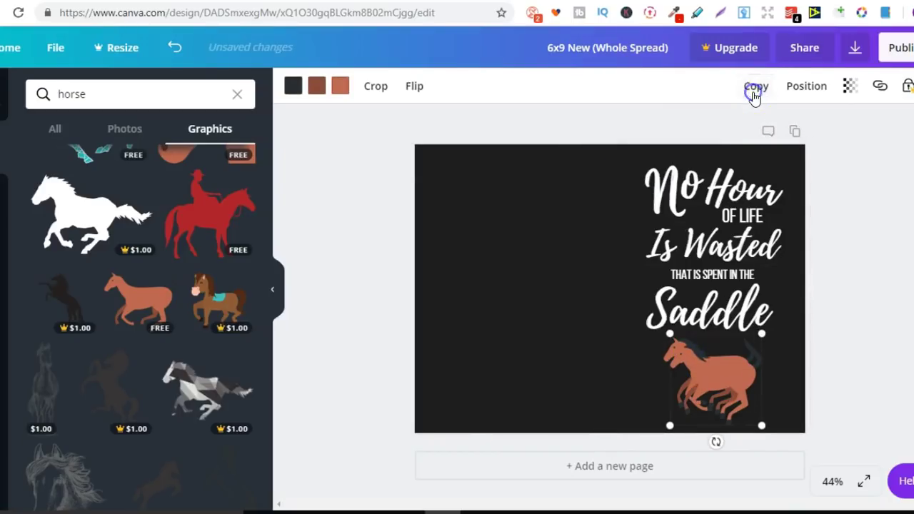
left_click_drag(708, 342, 515, 261)
left_click_drag(560, 318, 630, 394)
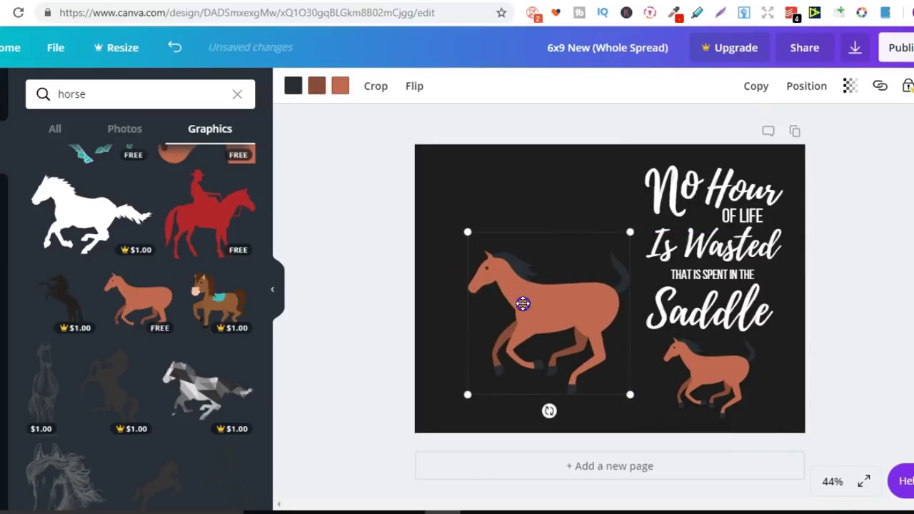
left_click_drag(507, 290, 490, 280)
left_click(867, 164)
Download the cover design as a PDF Print file
left_click(851, 51)
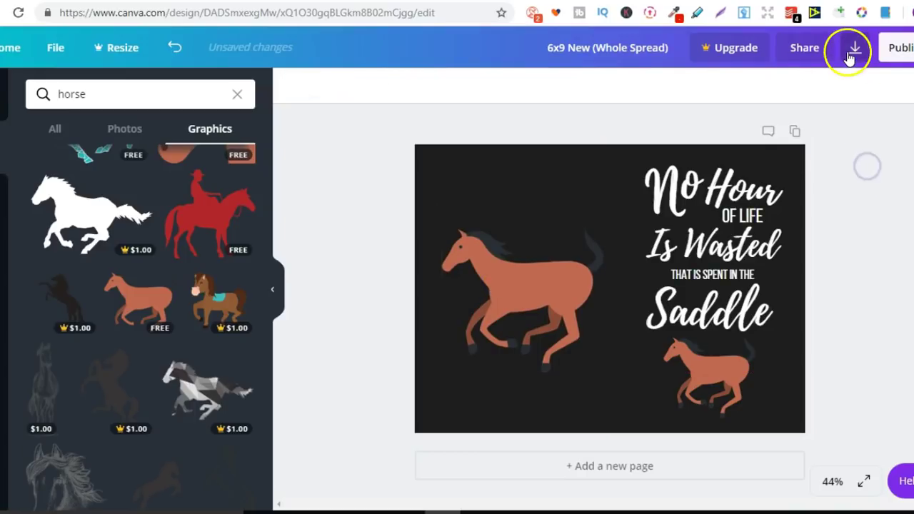
left_click(833, 147)
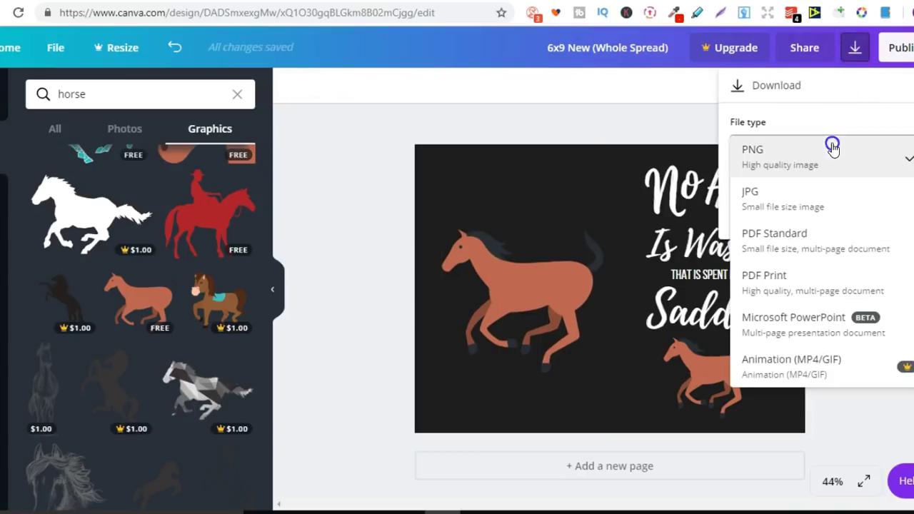
left_click(818, 281)
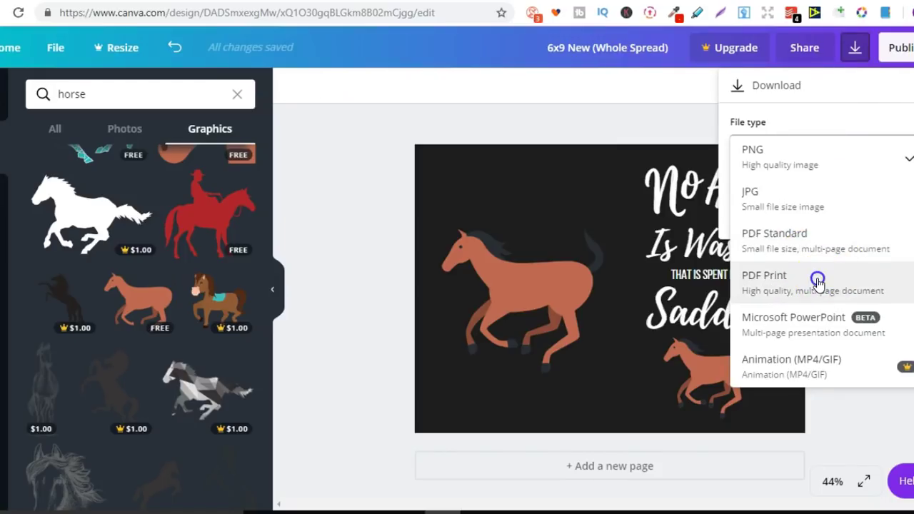
left_click(878, 190)
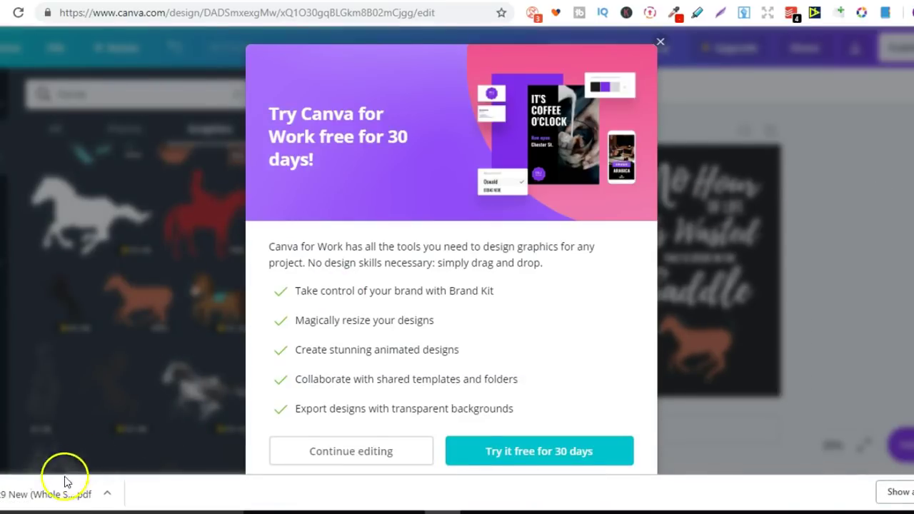
Open the downloaded PDF to check the finished cover spread, and return to the Canva design
left_click(60, 499)
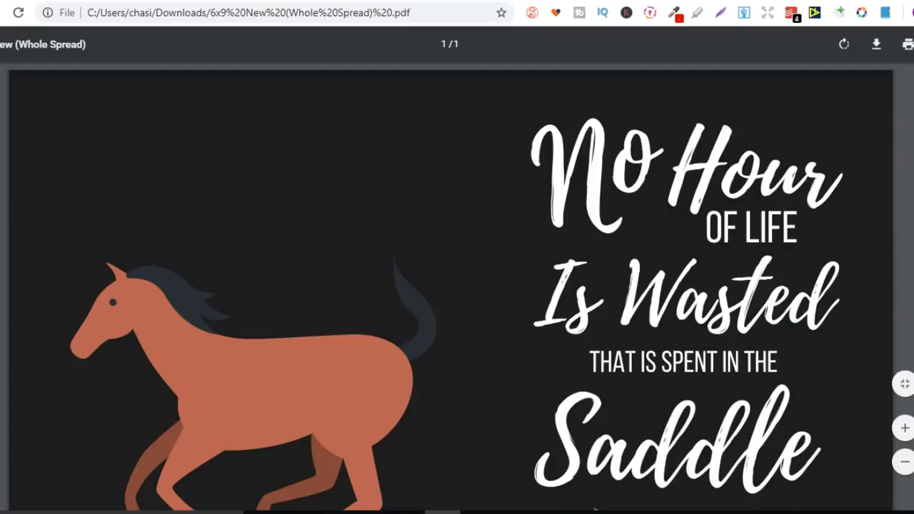
scroll(450, 287, "down", 3)
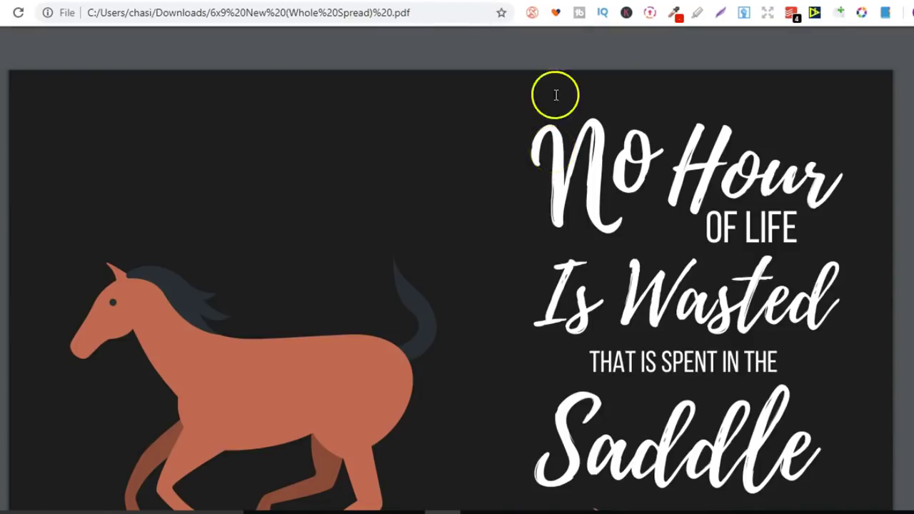
key("ctrl+Tab")
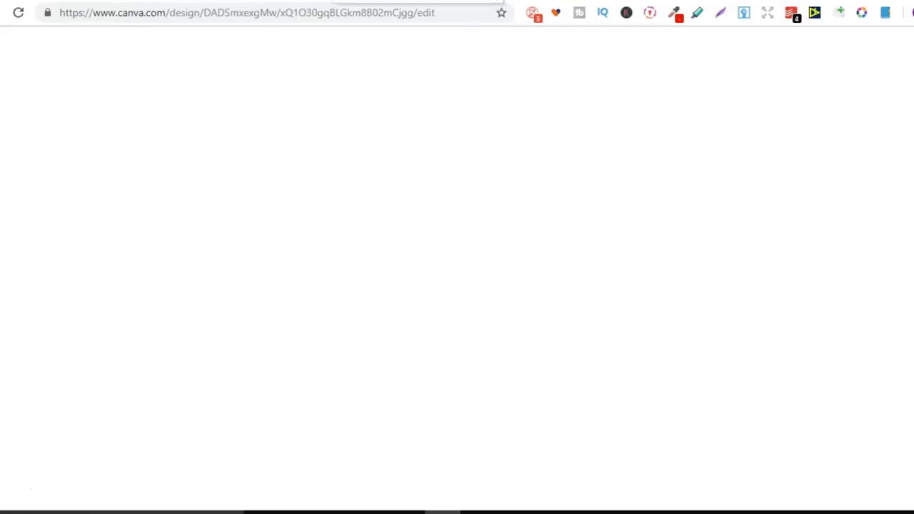